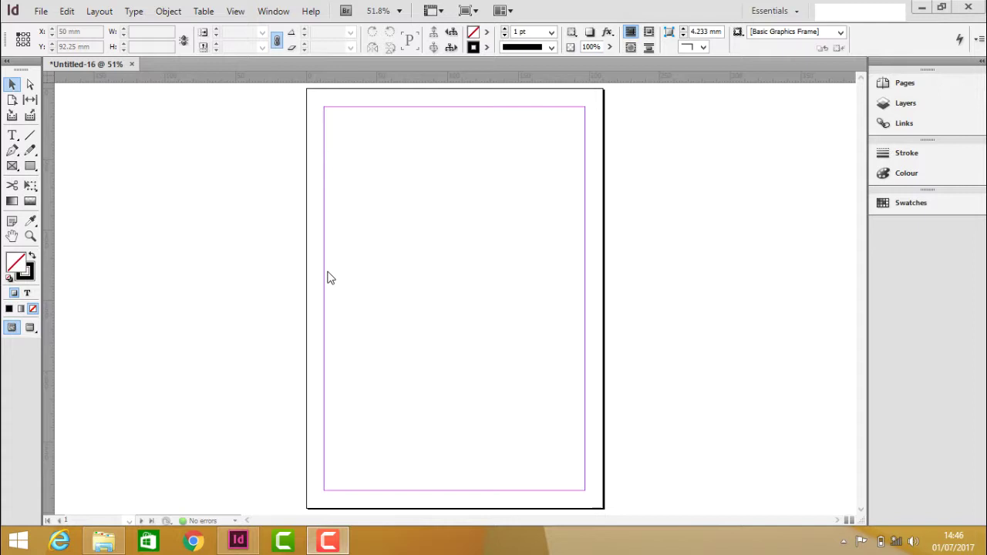
Step: With the Type tool, drag out a text frame about 165 × 140 mm across the page's upper half
click(12, 136)
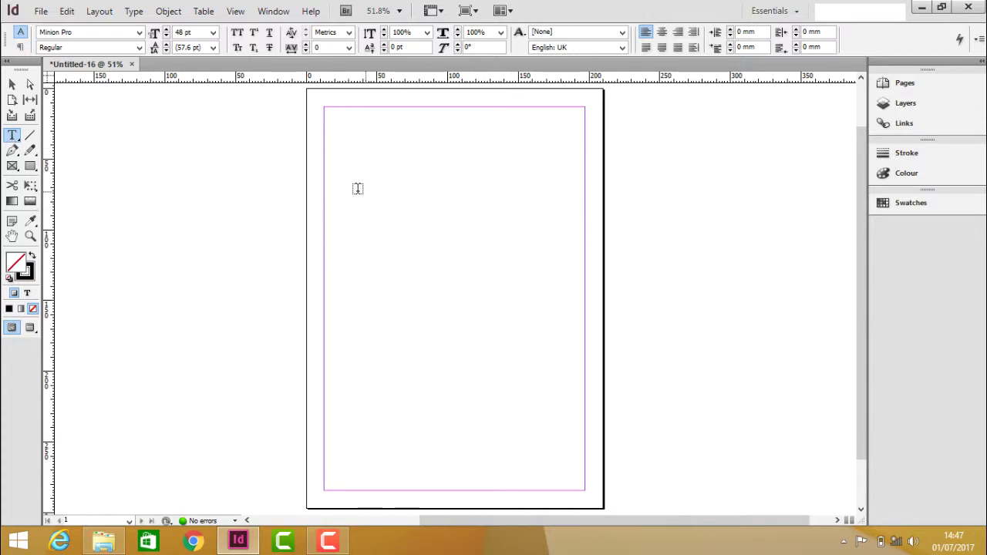
drag(339, 170, 339, 169)
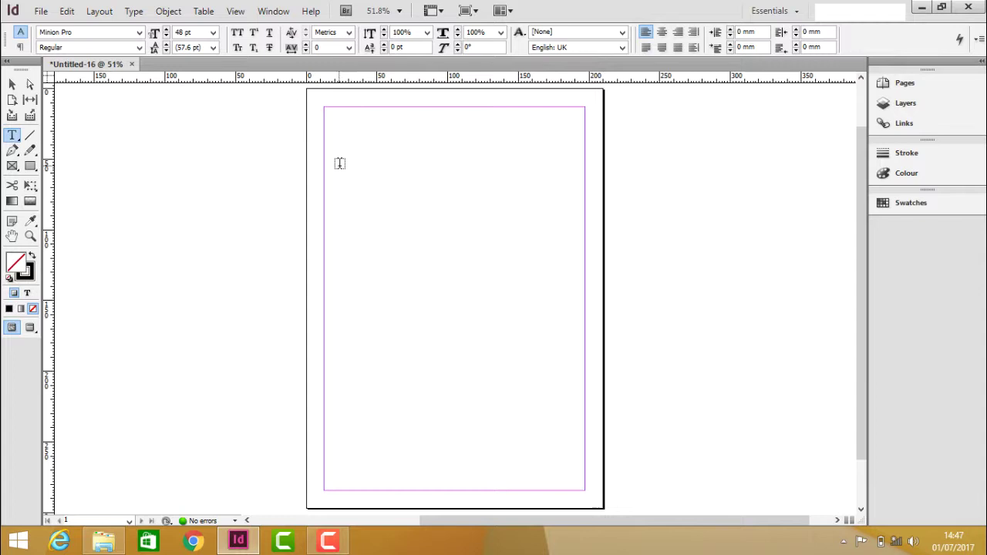
drag(339, 162, 572, 364)
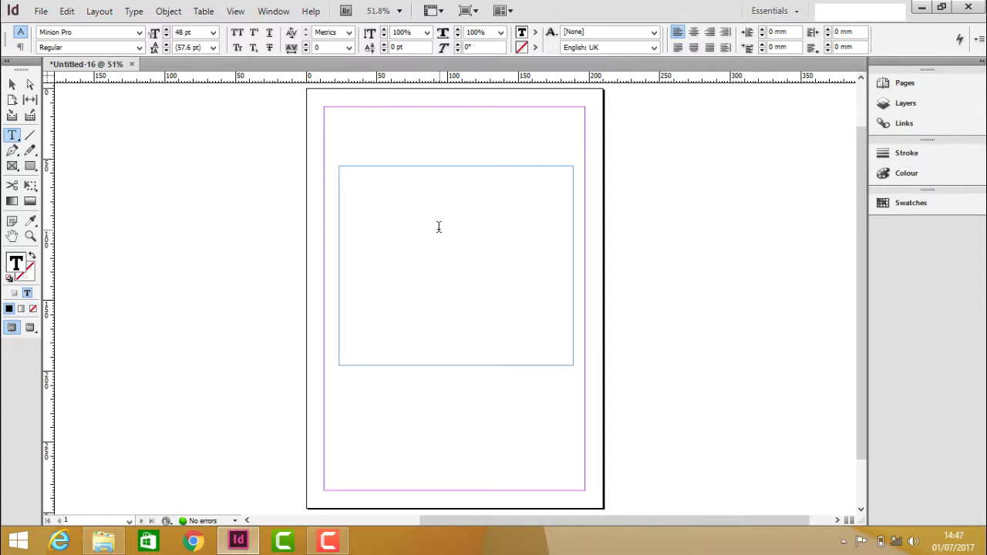
Step: Type 'hi welcome to tutorials point' into the new text frame
text(hi we)
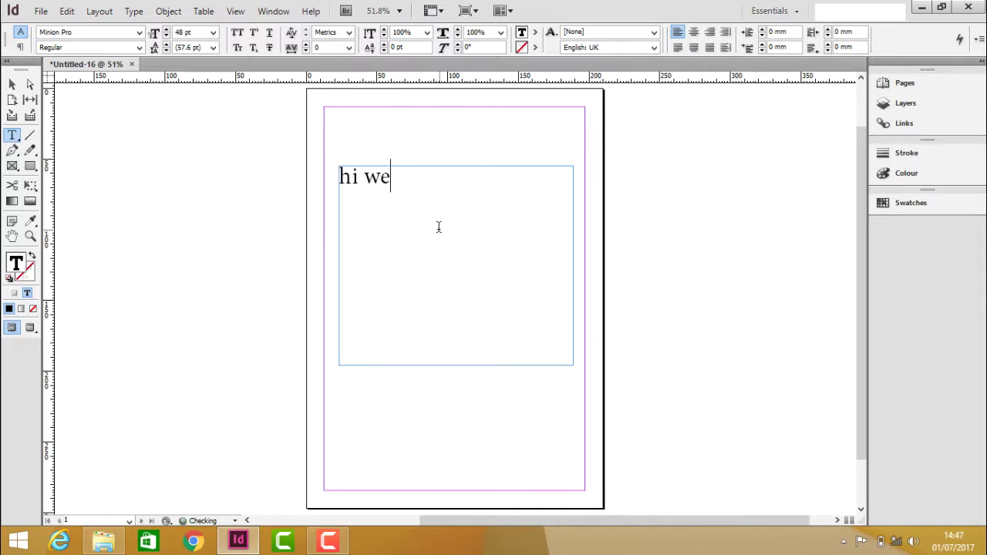
text(lcome )
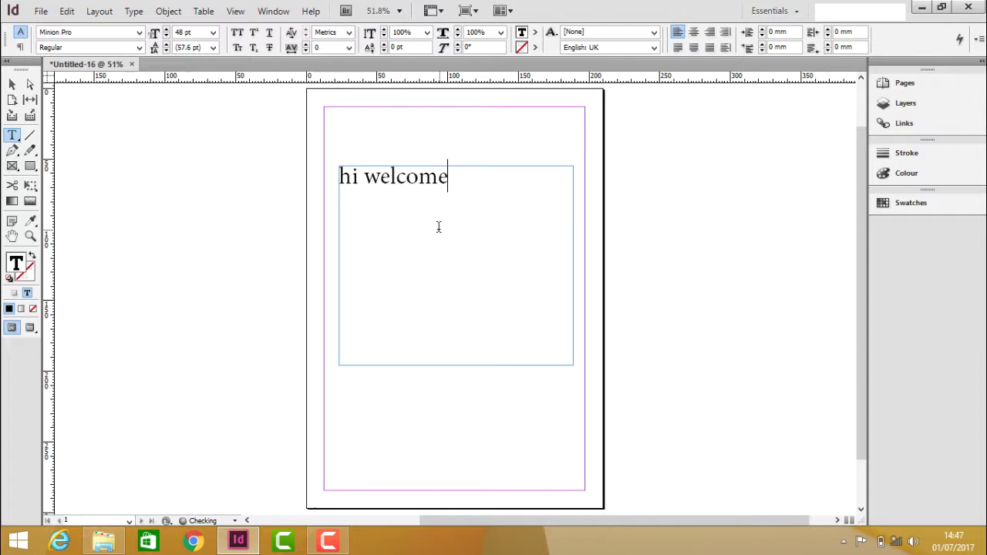
text(to )
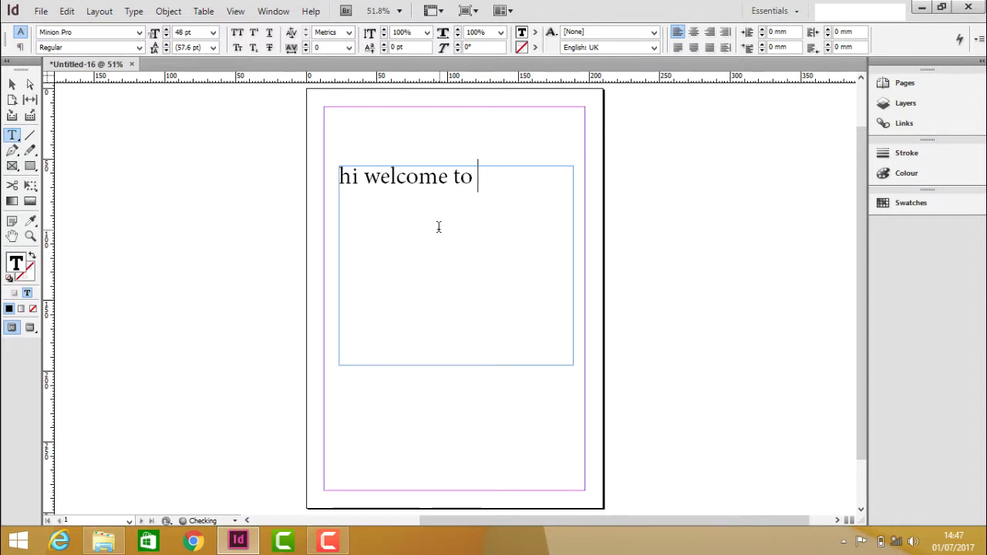
text(tutori)
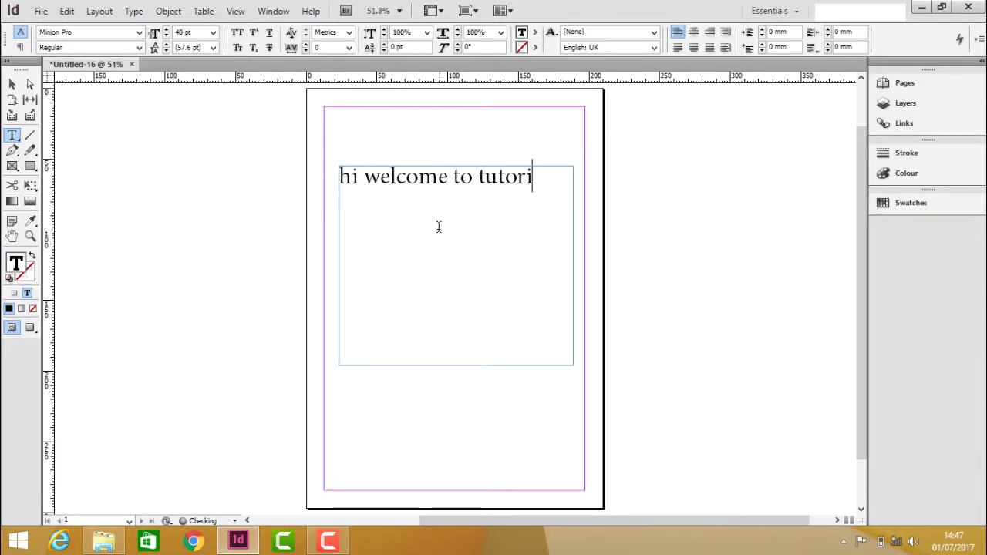
text(als point)
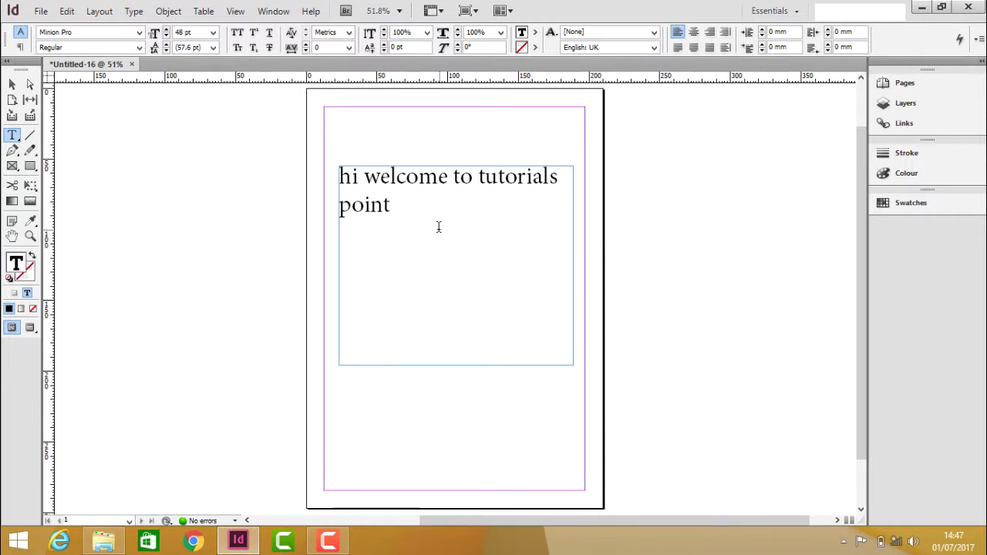
Step: Capitalise the first letter so the sentence starts with 'Hi'
click(350, 178)
drag(350, 178, 339, 178)
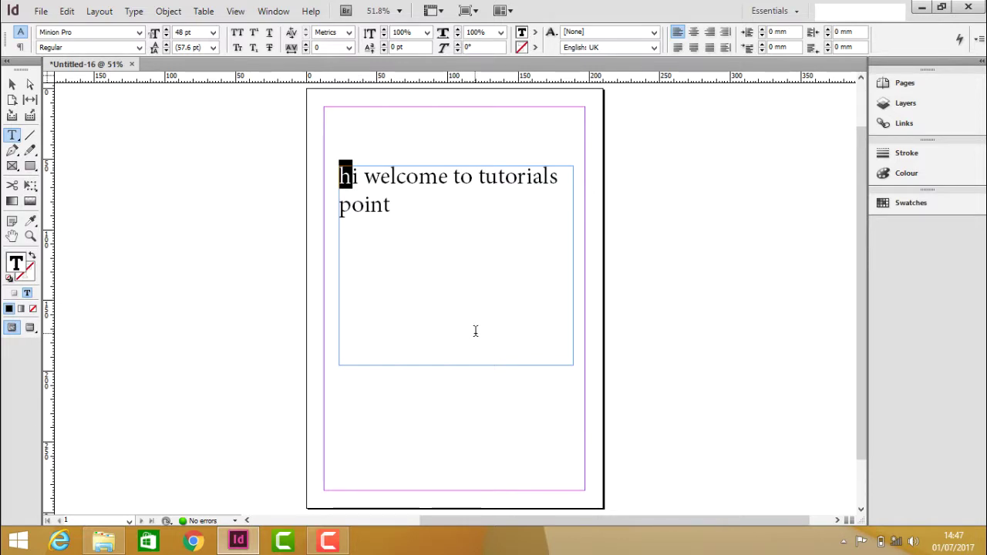
text(H)
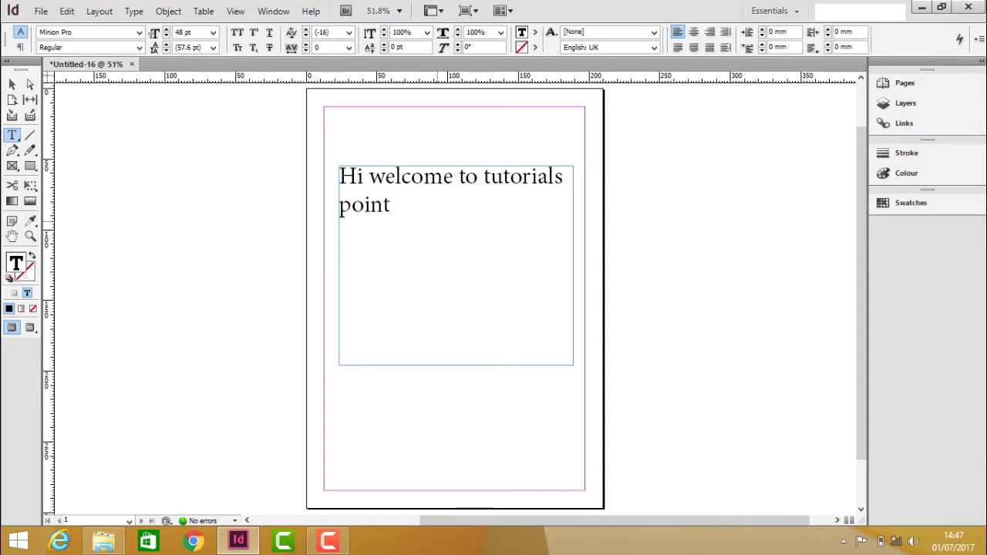
Step: Delete the whole sentence, then delete the empty text frame, leaving the page blank
drag(391, 205, 339, 168)
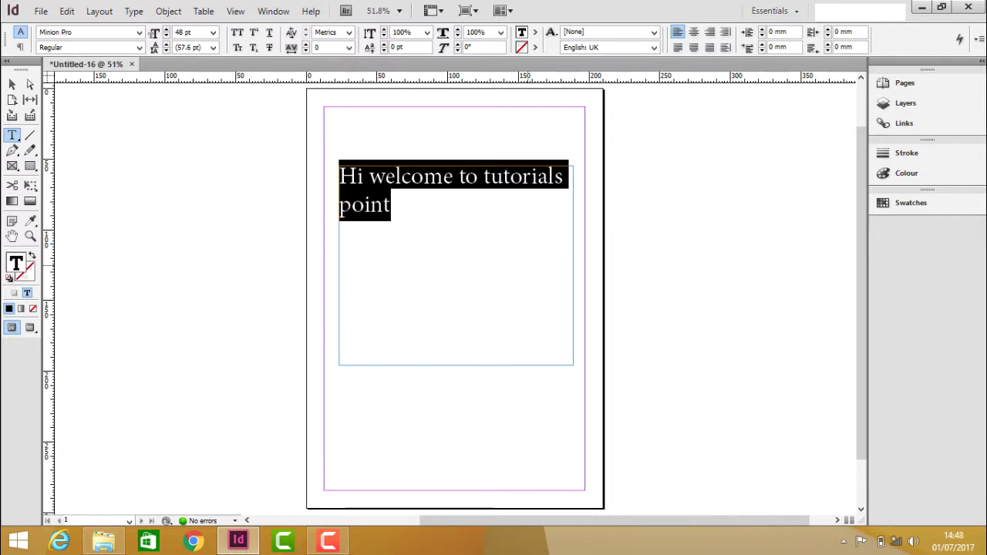
key(Delete)
click(13, 84)
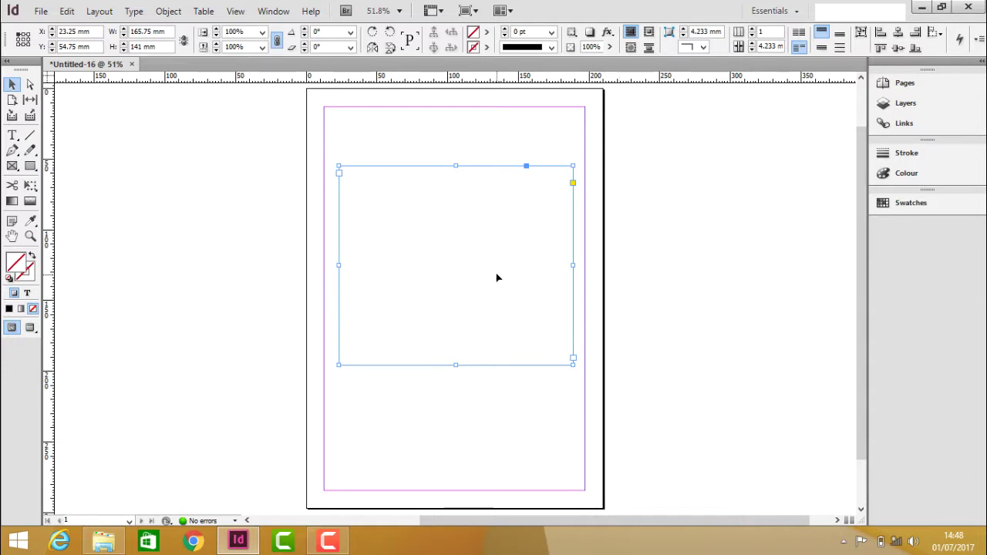
key(Delete)
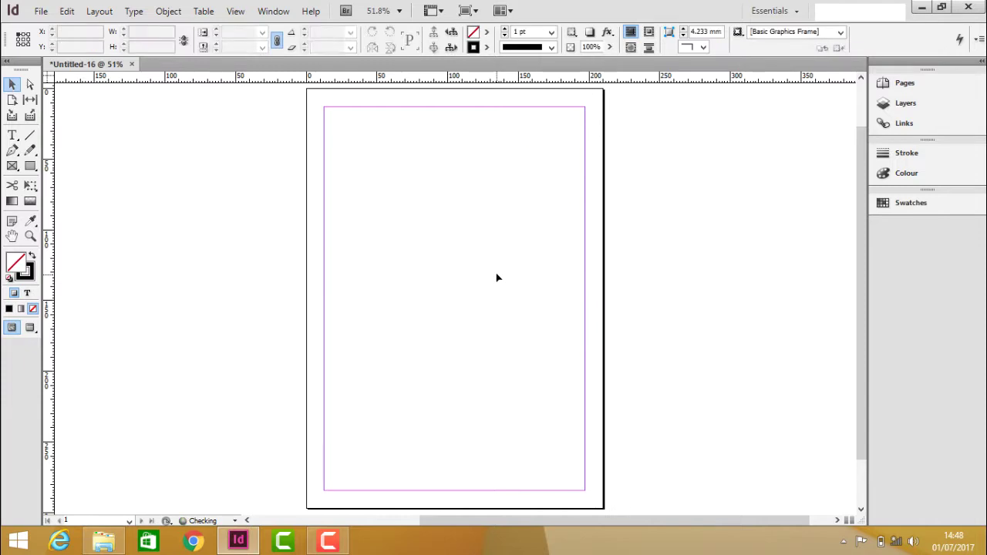
Step: Draw a circle about 155 × 148 mm near the page centre with the Ellipse Tool
click(12, 136)
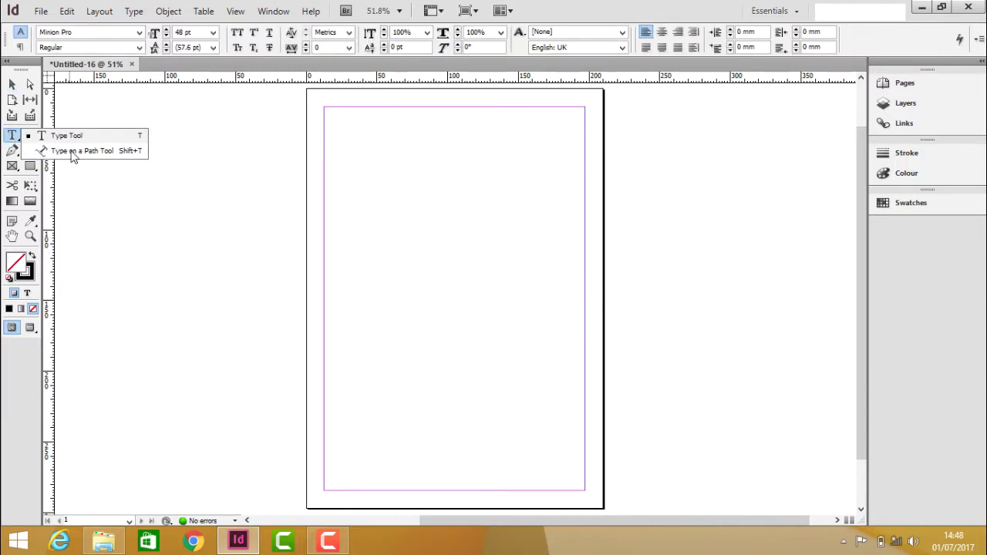
click(31, 168)
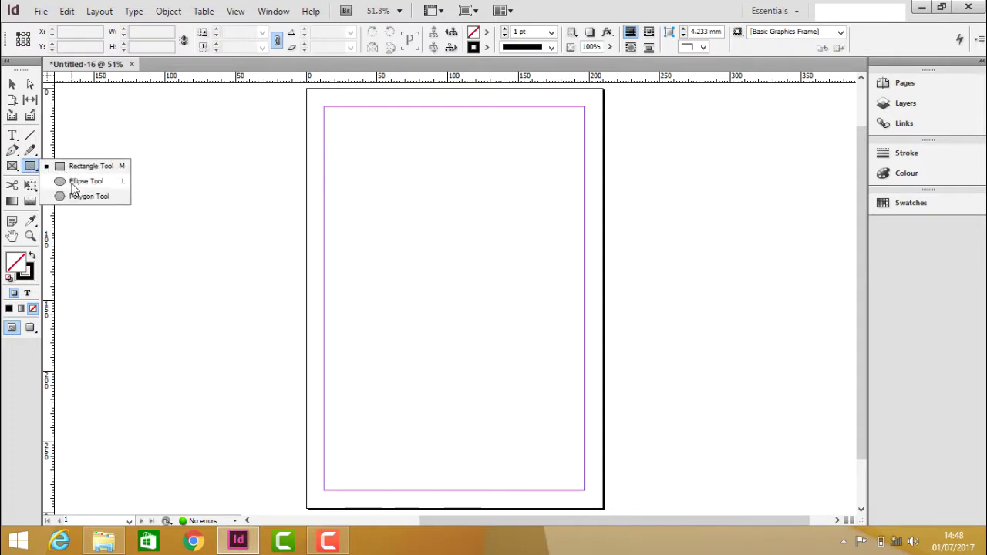
click(75, 181)
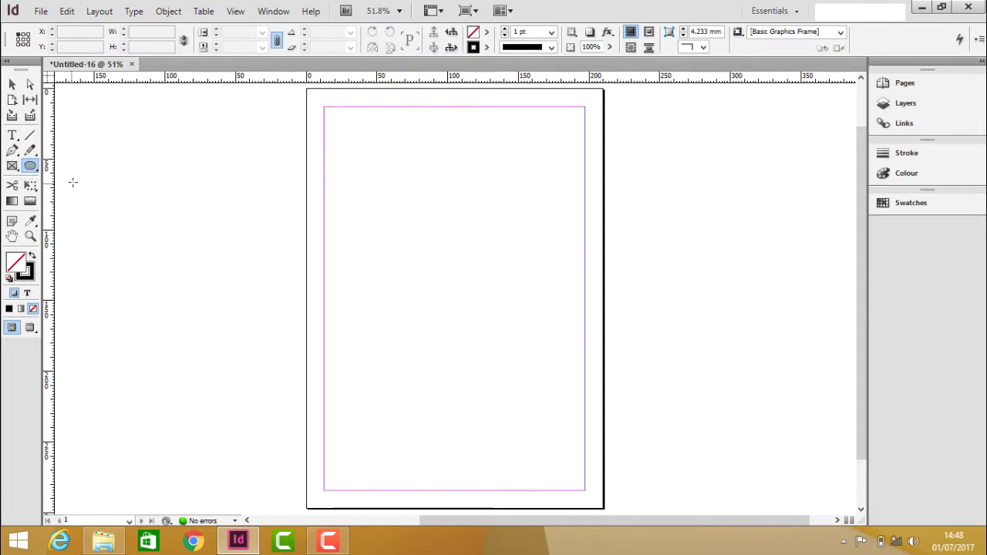
drag(357, 193, 575, 401)
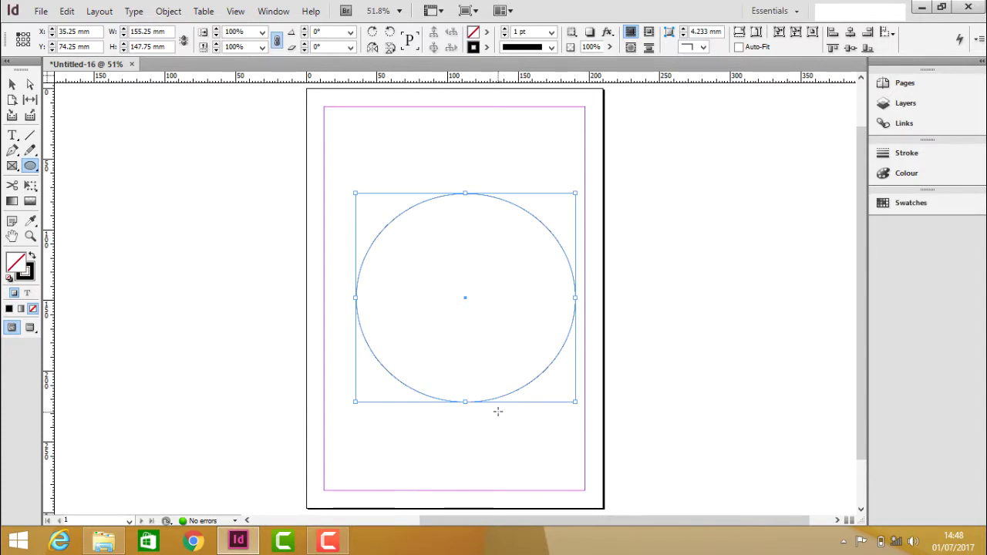
Step: With the Type on a Path Tool, start path text on the circle's upper-left edge
click(13, 137)
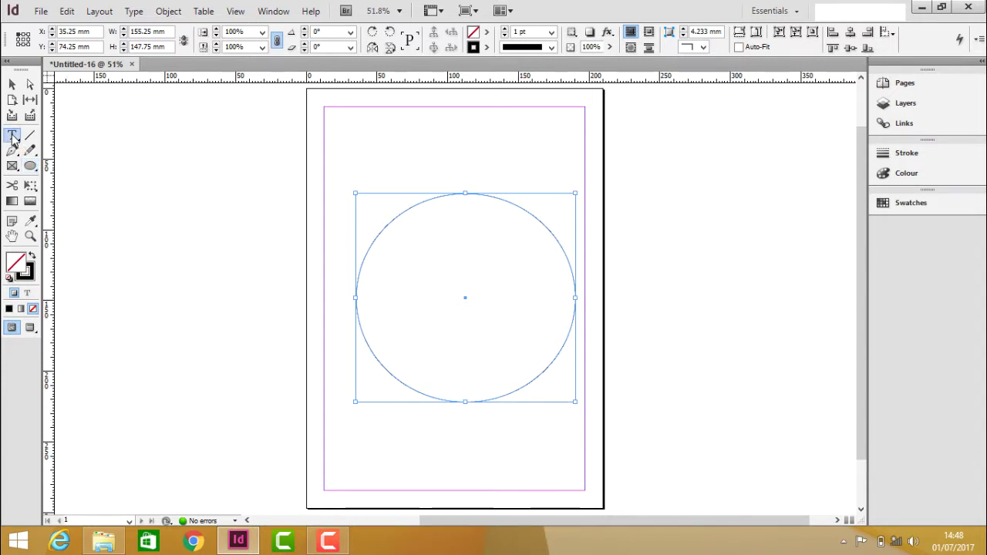
click(12, 136)
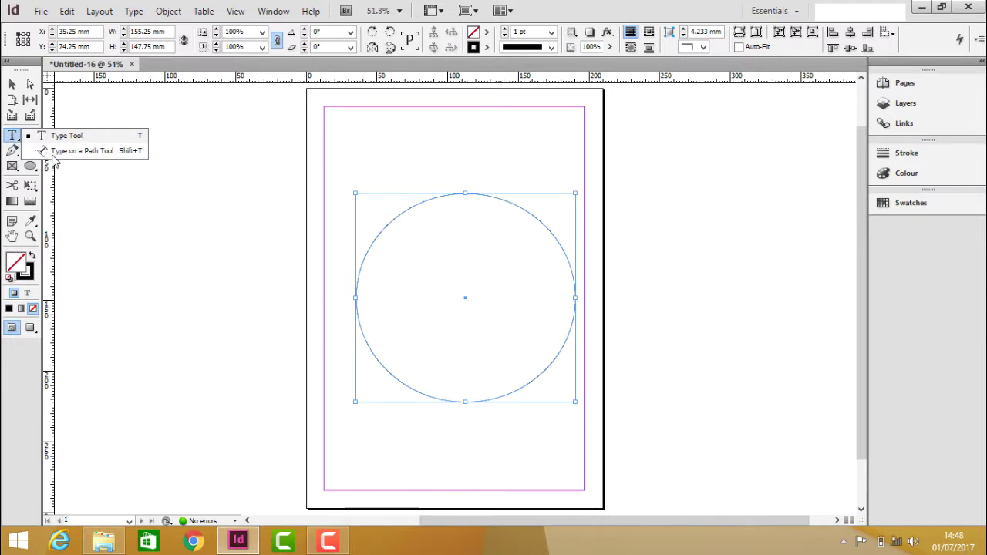
click(53, 153)
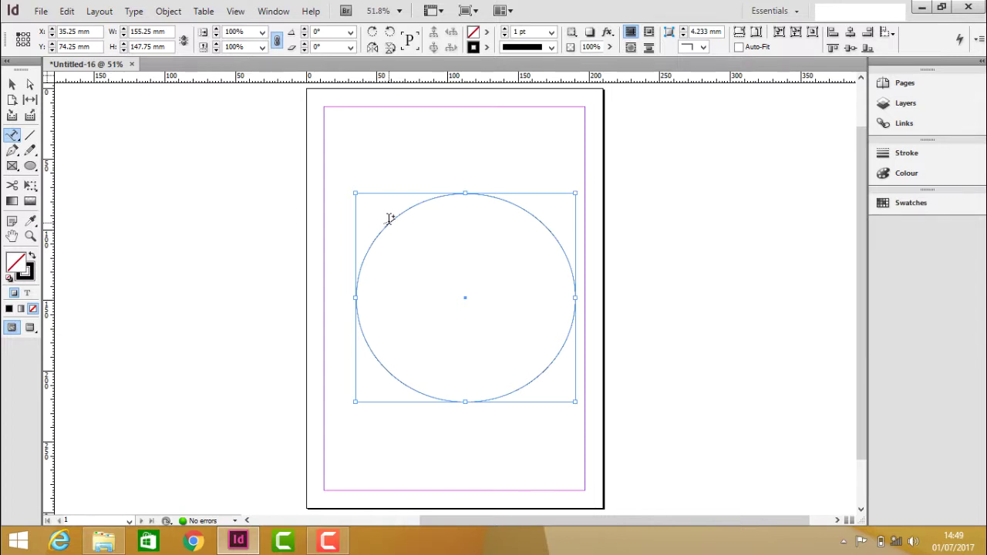
click(389, 219)
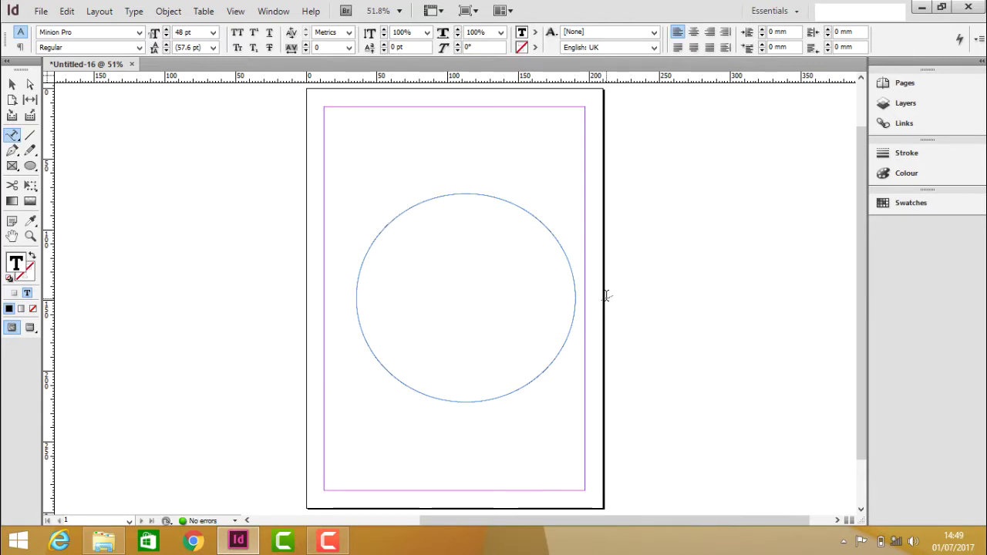
Step: Type 'hi welcome' along the circle and capitalise it to 'Hi welcome'
text(hi)
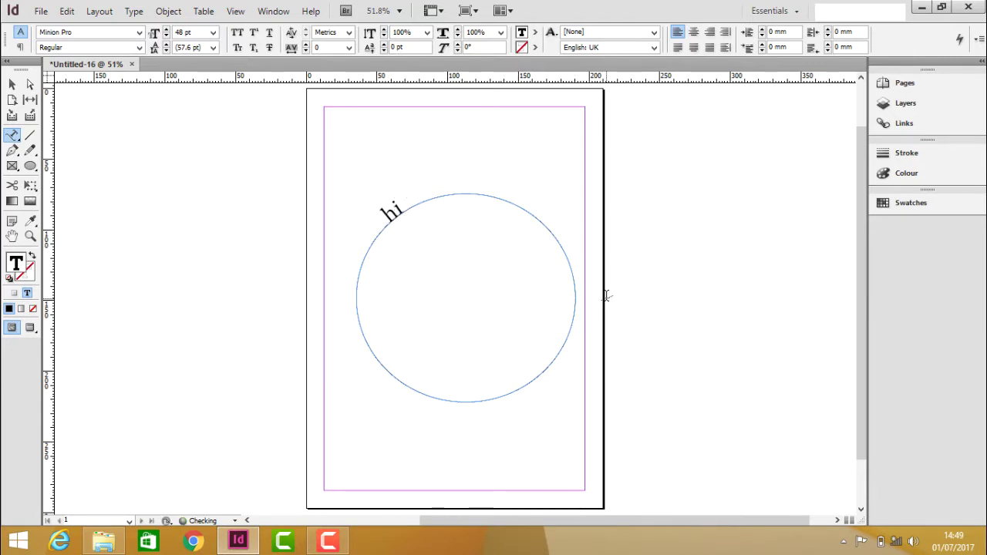
text( wel)
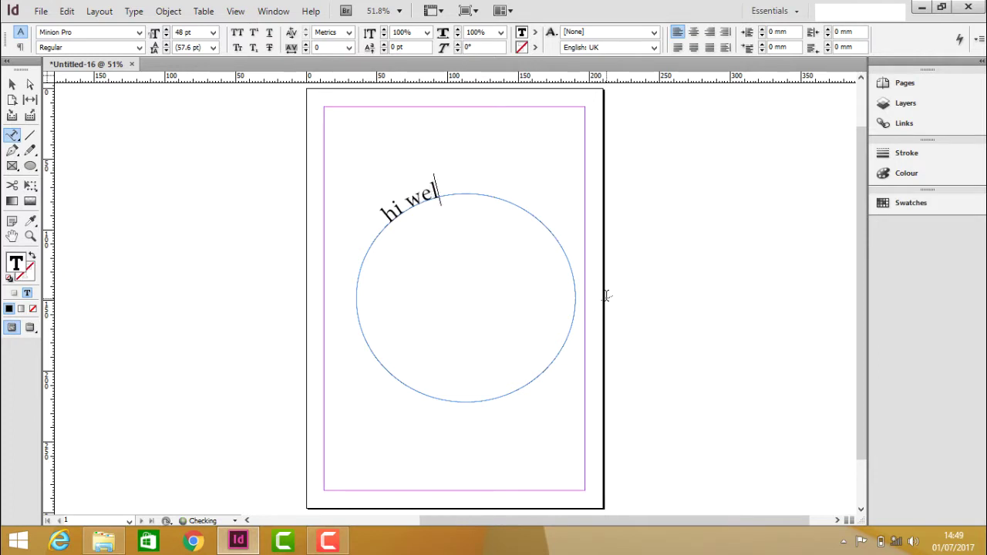
text(come)
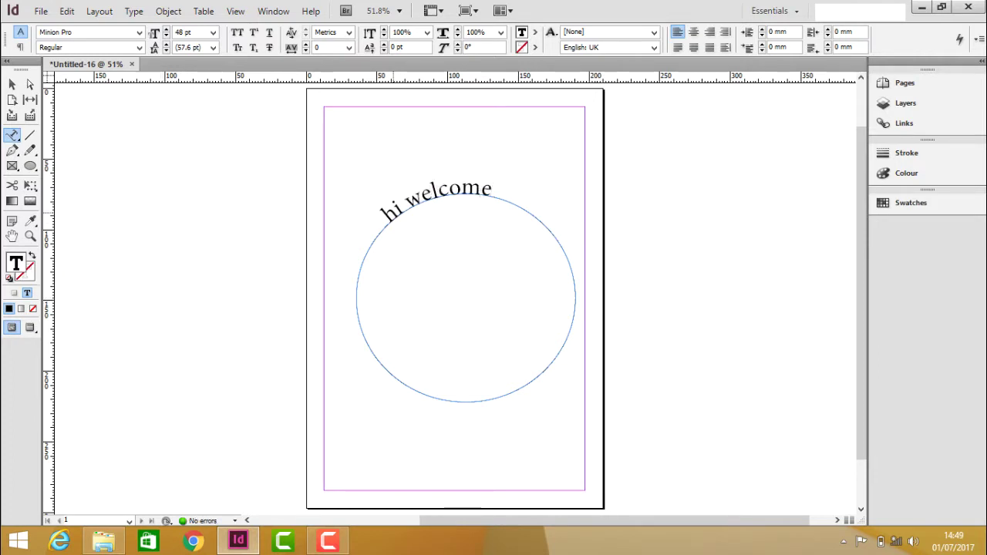
key(ctrl+a)
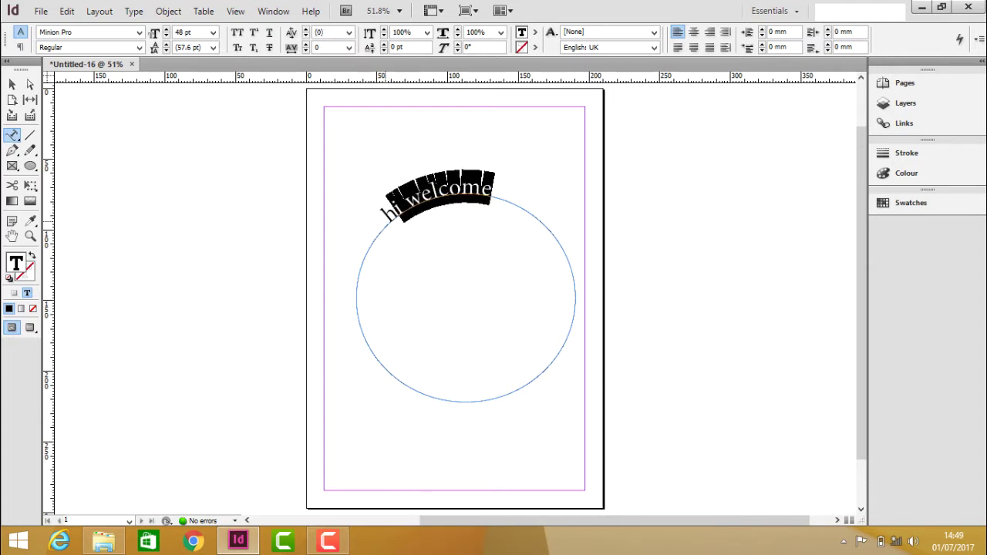
key(Left)
key(shift+Right)
key(shift+Right)
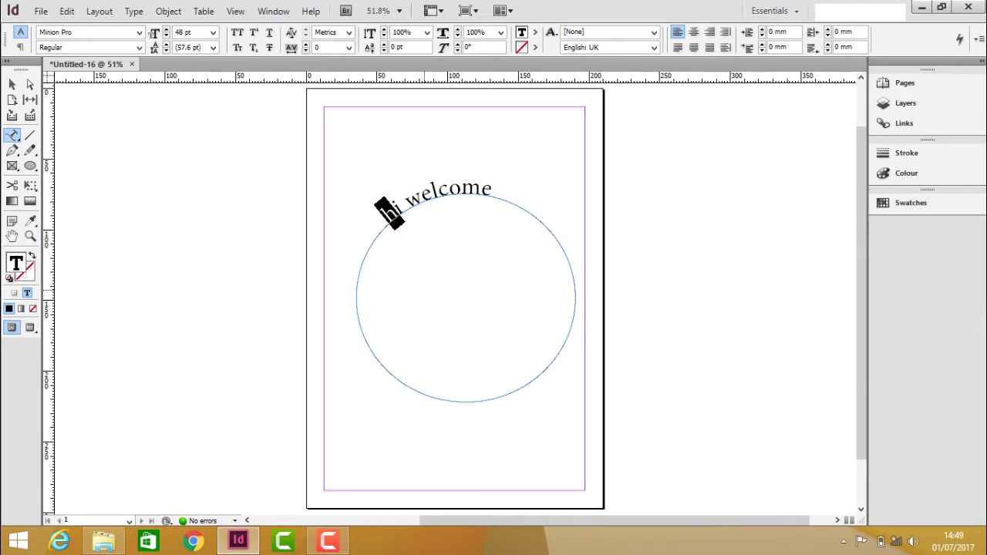
text(Hi)
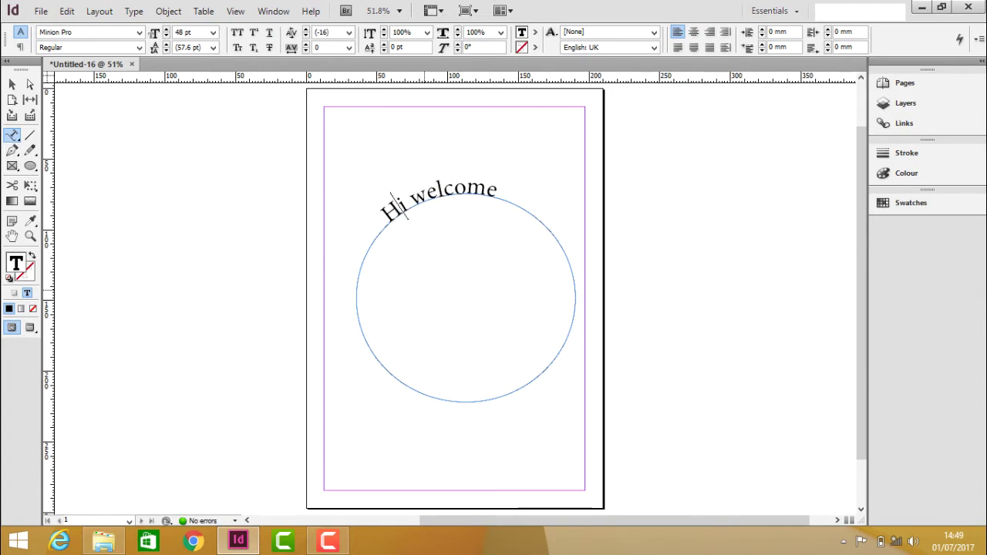
Step: Append '.....!' after 'welcome', then exit the text and deselect everything
click(498, 191)
text(....)
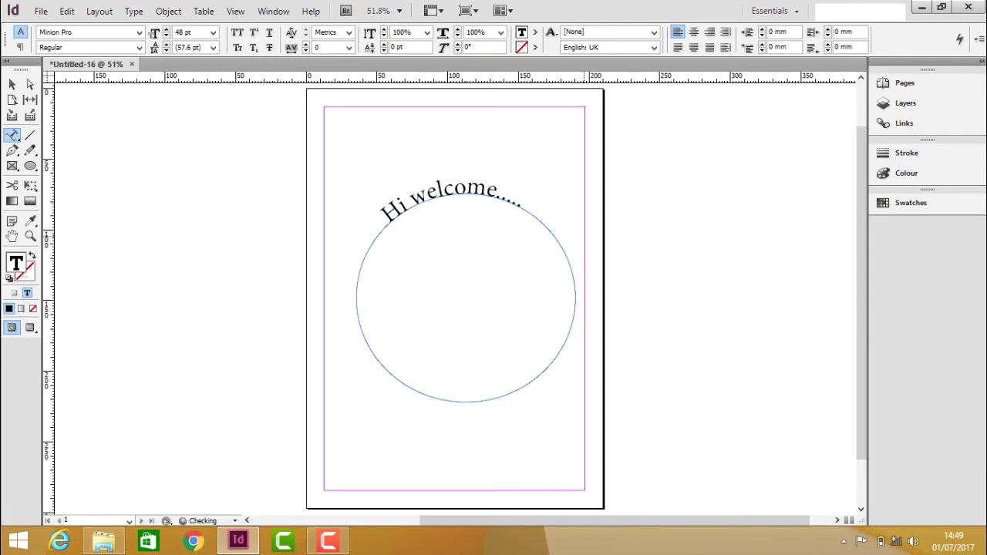
text(.!!!!!)
key(BackSpace)
key(BackSpace)
key(BackSpace)
key(BackSpace)
key(Escape)
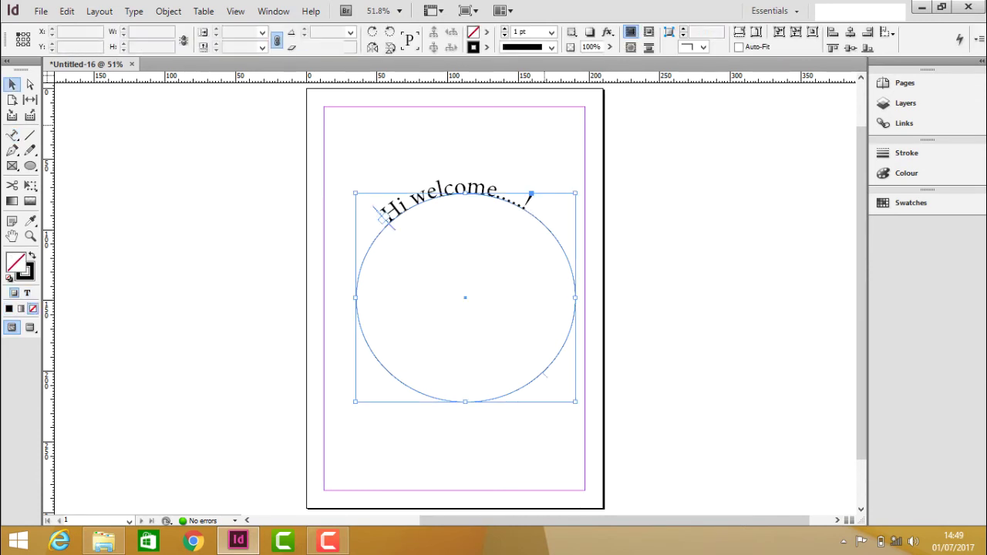
key(ctrl+shift+a)
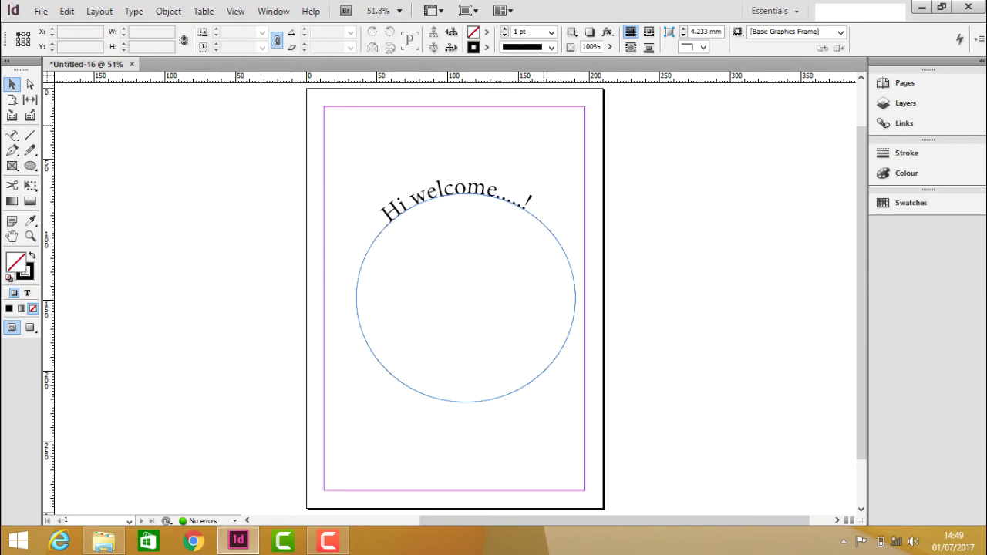